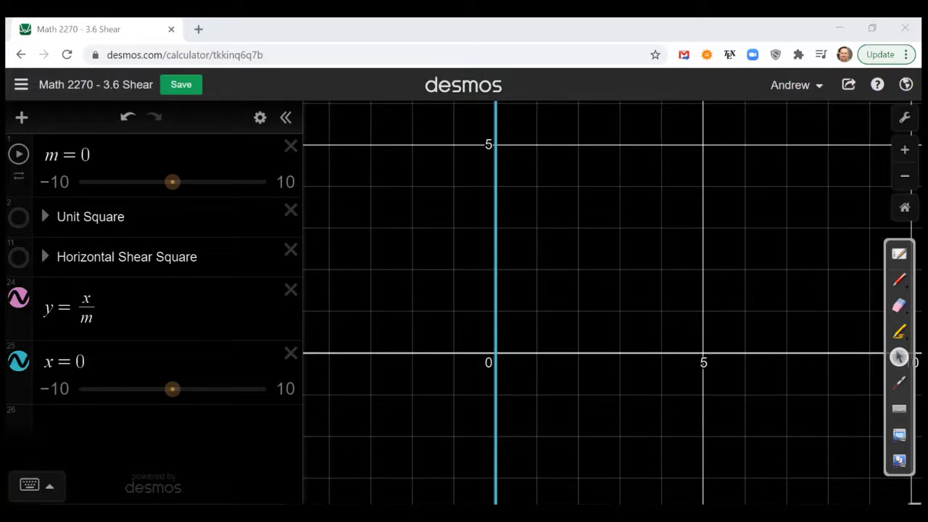
Drag the m slider to 1.5 so y = x/m plots as a slanted line through the origin
left_click(899, 382)
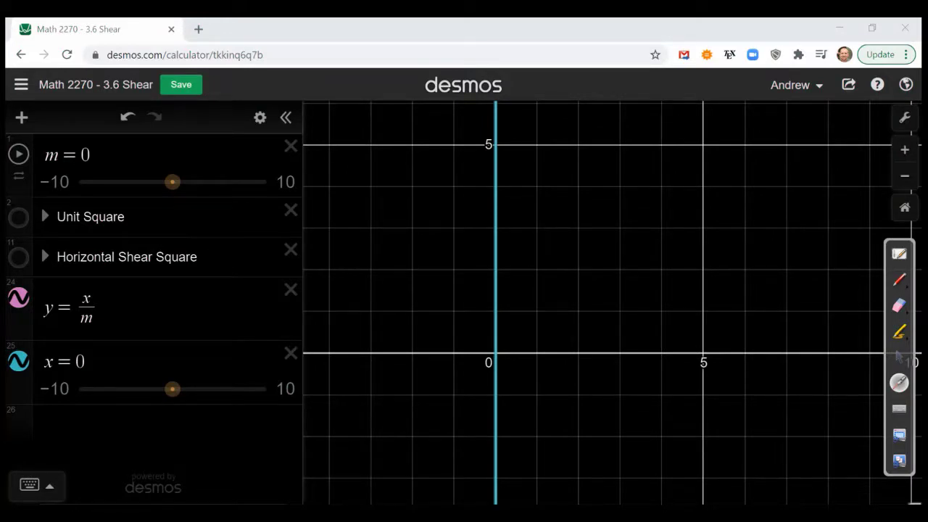
left_click(899, 357)
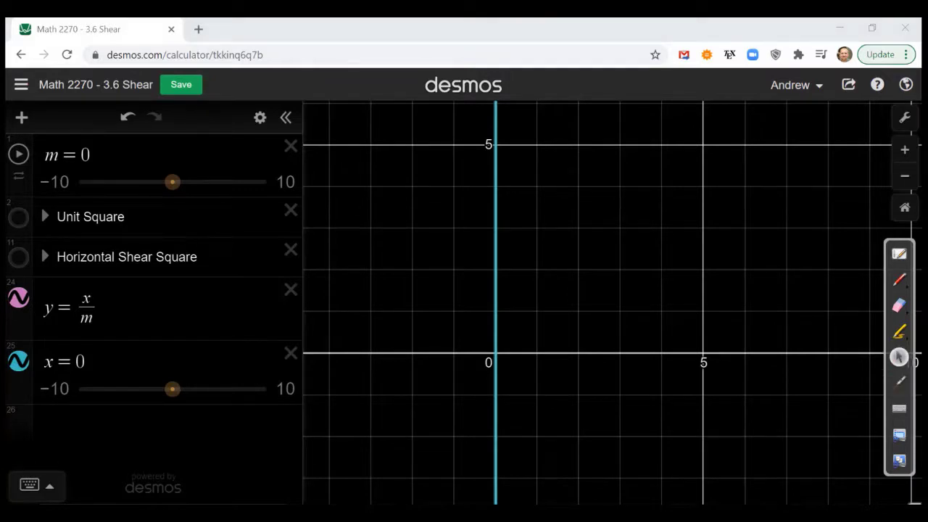
left_click_drag(172, 182, 187, 182)
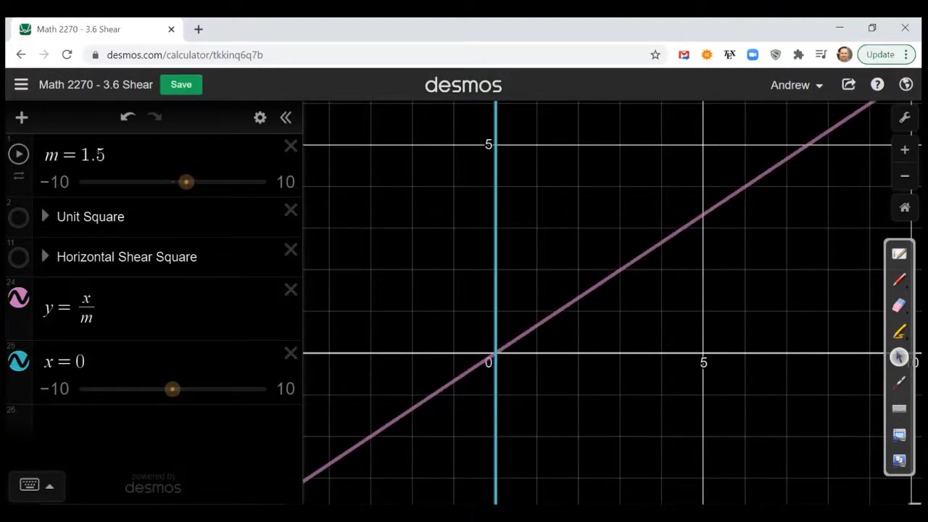
left_click(899, 279)
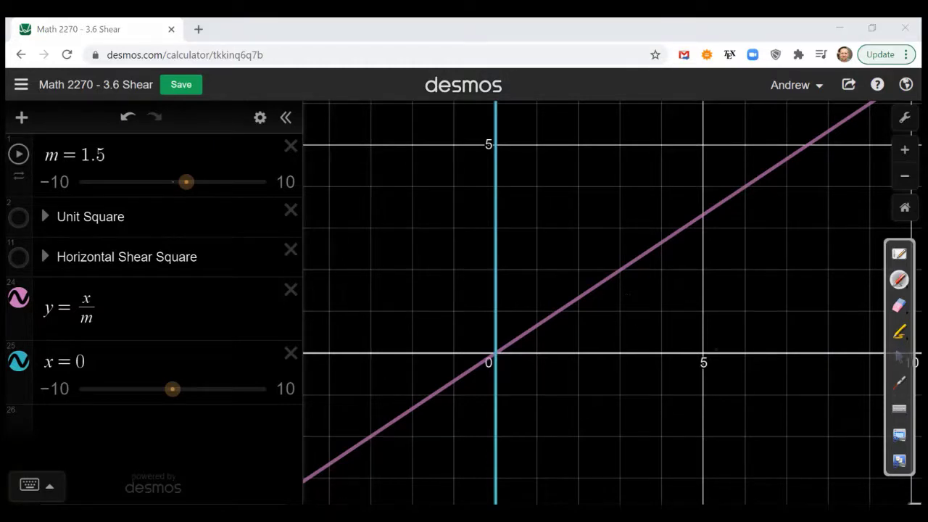
Ink the point (0,2) with an arrow to its image labelled (3,2) on the line
left_click_drag(493, 271, 494, 271)
mouse_move(479, 226)
left_mouse_down()
mouse_move(480, 258)
mouse_move(489, 237)
mouse_move(490, 250)
left_mouse_up()
mouse_move(502, 244)
left_mouse_down()
mouse_move(499, 250)
mouse_move(516, 244)
mouse_move(523, 252)
left_mouse_up()
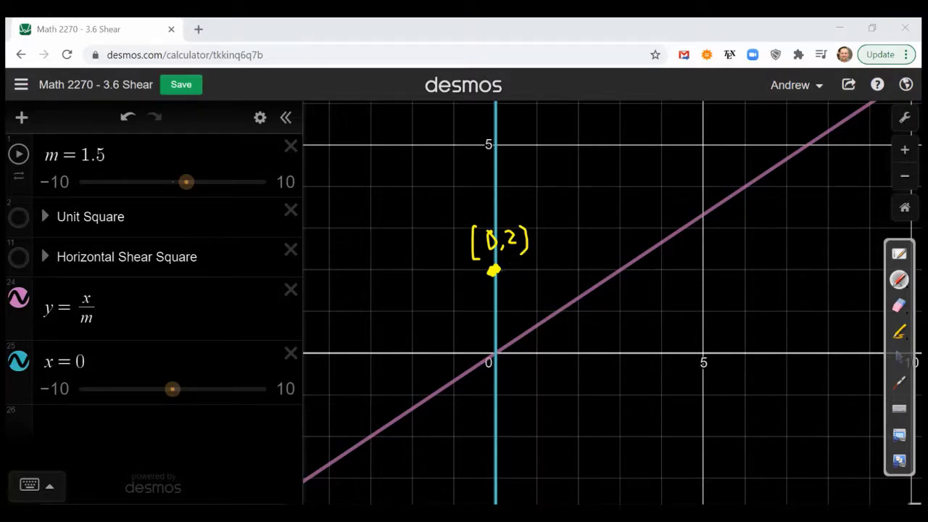
mouse_move(500, 267)
left_mouse_down()
mouse_move(621, 266)
mouse_move(605, 274)
mouse_move(646, 282)
left_mouse_up()
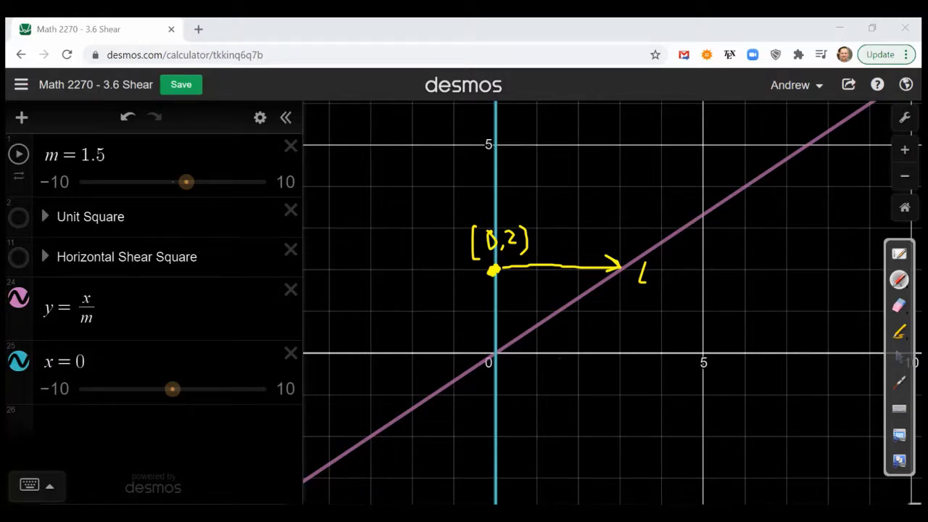
mouse_move(655, 264)
left_mouse_down()
mouse_move(657, 284)
mouse_move(670, 287)
left_mouse_up()
mouse_move(680, 265)
left_mouse_down()
mouse_move(689, 265)
mouse_move(688, 279)
left_mouse_up()
left_click_drag(694, 258, 694, 290)
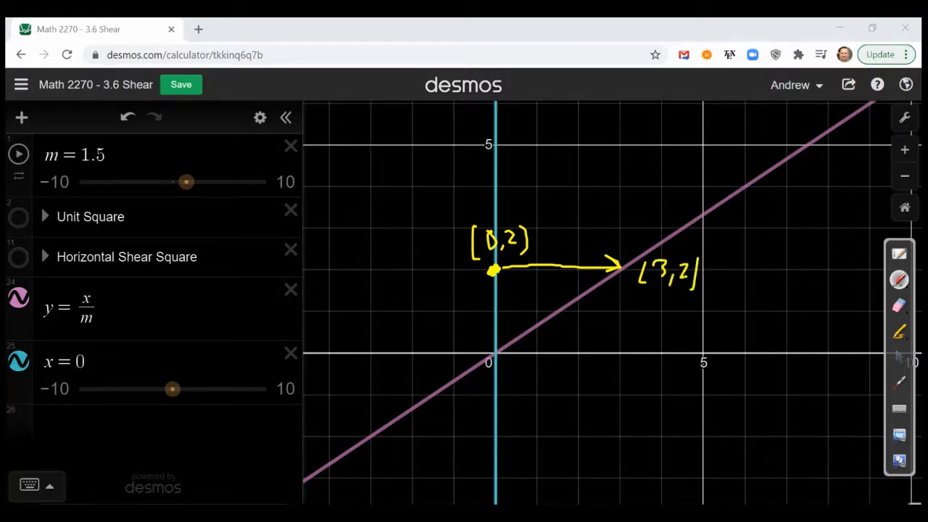
Ink (0,1) with an arrow to (1.5,1), erasing a stray comma in the label
left_click_drag(497, 306, 486, 313)
mouse_move(434, 290)
left_mouse_down()
mouse_move(433, 314)
mouse_move(443, 293)
mouse_move(454, 314)
left_mouse_up()
mouse_move(464, 293)
left_mouse_down()
mouse_move(468, 315)
mouse_move(558, 310)
mouse_move(551, 316)
mouse_move(580, 329)
mouse_move(597, 327)
left_mouse_up()
left_click_drag(603, 320, 603, 328)
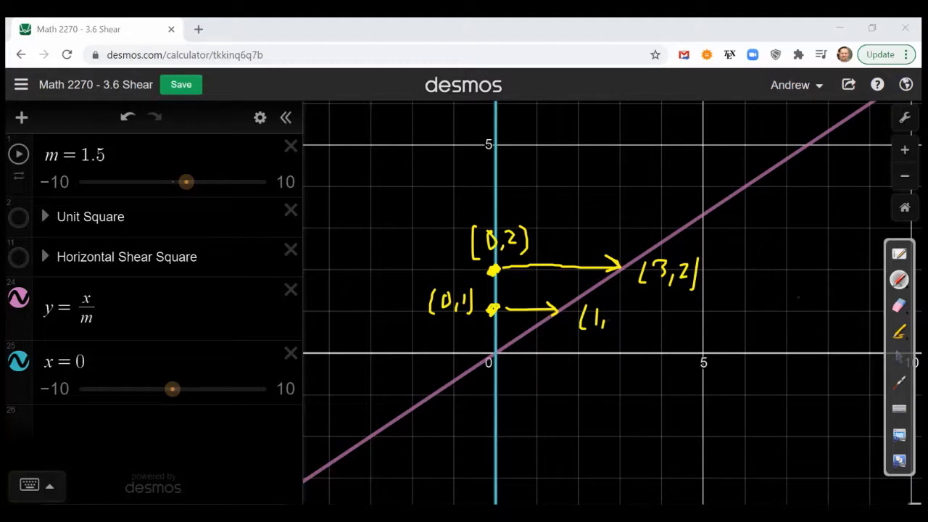
left_click(899, 305)
left_click(605, 326)
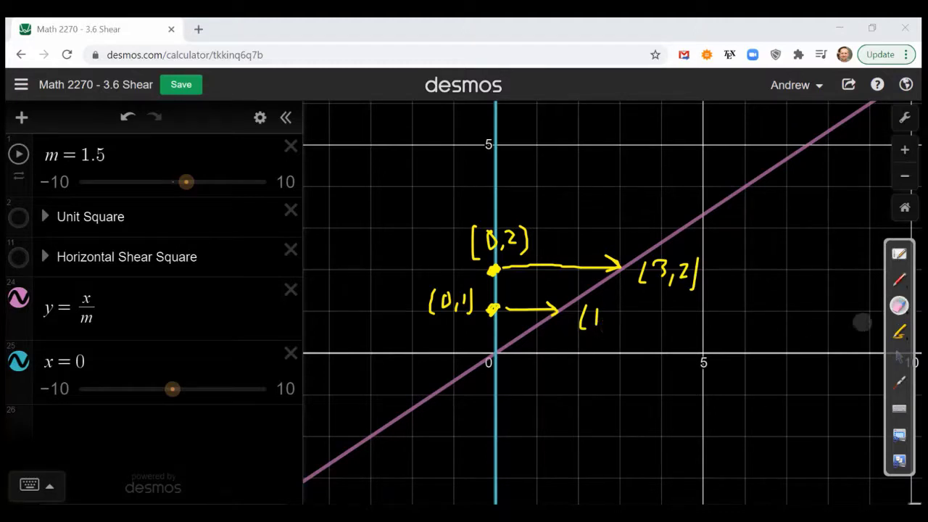
left_click(899, 279)
left_click_drag(612, 312, 610, 329)
mouse_move(613, 312)
left_mouse_down()
mouse_move(625, 329)
mouse_move(647, 325)
left_mouse_up()
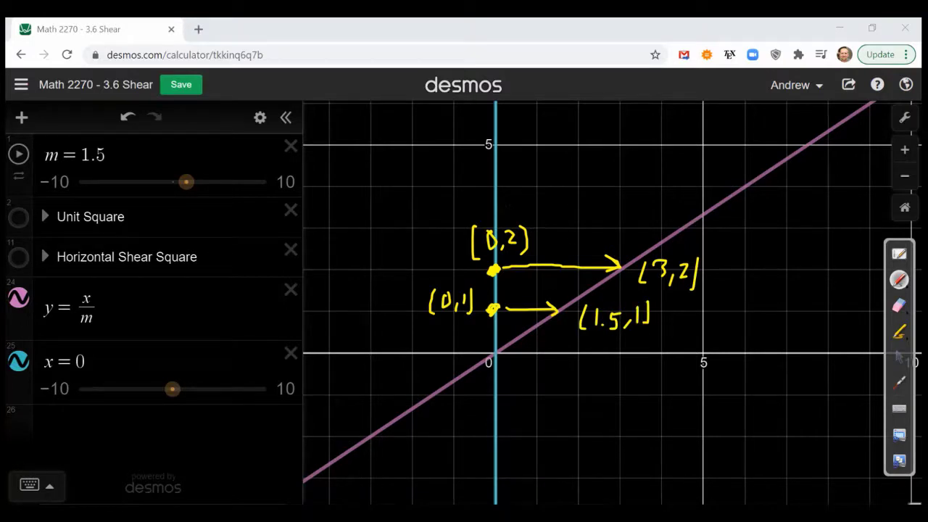
Ink the point (0,4) with an arrow to its image labelled (6,4)
left_click_drag(492, 182, 495, 185)
left_click_drag(439, 156, 436, 177)
mouse_move(449, 161)
left_mouse_down()
mouse_move(444, 173)
mouse_move(449, 161)
mouse_move(455, 181)
left_mouse_up()
left_click_drag(466, 158, 474, 178)
mouse_move(476, 155)
left_mouse_down()
mouse_move(513, 183)
mouse_move(703, 176)
mouse_move(734, 186)
mouse_move(724, 177)
mouse_move(724, 189)
mouse_move(746, 186)
mouse_move(783, 197)
left_mouse_up()
mouse_move(796, 201)
left_mouse_down()
mouse_move(793, 212)
mouse_move(809, 199)
mouse_move(812, 210)
left_mouse_up()
left_click_drag(819, 184, 821, 212)
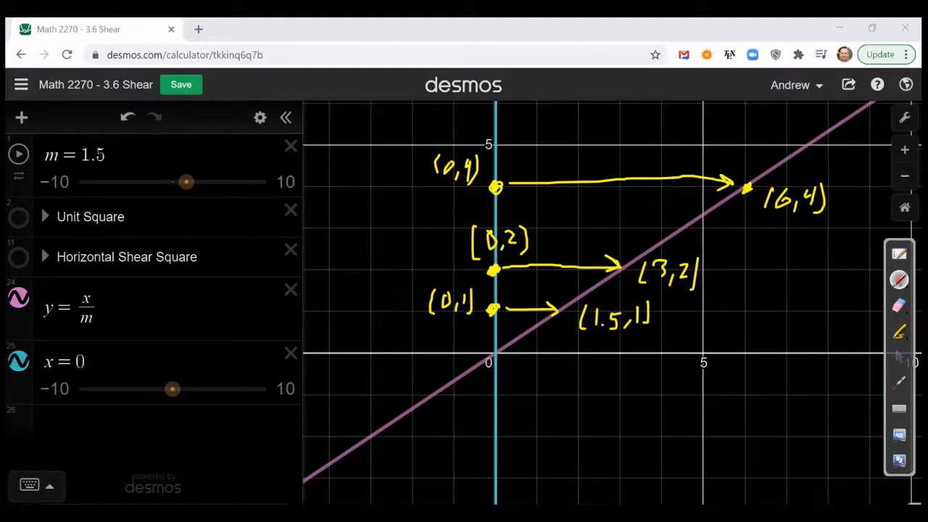
Mark and label (0,-2) on the y-axis with an arrow pointing left toward the line
mouse_move(494, 432)
left_mouse_down()
mouse_move(524, 450)
mouse_move(535, 428)
left_mouse_up()
mouse_move(545, 439)
left_mouse_down()
mouse_move(542, 450)
mouse_move(557, 433)
left_mouse_up()
left_click_drag(561, 428, 584, 449)
mouse_move(484, 438)
left_mouse_down()
mouse_move(401, 437)
mouse_move(384, 450)
mouse_move(411, 431)
mouse_move(373, 439)
left_mouse_up()
Label the image point (-3,-2) on the line and underline the x-axis near the origin
mouse_move(347, 370)
left_mouse_down()
mouse_move(340, 403)
mouse_move(360, 385)
mouse_move(367, 401)
left_mouse_up()
mouse_move(378, 392)
left_mouse_down()
mouse_move(376, 400)
mouse_move(397, 395)
mouse_move(388, 385)
left_mouse_up()
mouse_move(398, 374)
left_mouse_down()
mouse_move(412, 374)
mouse_move(401, 397)
left_mouse_up()
left_click_drag(409, 374, 404, 403)
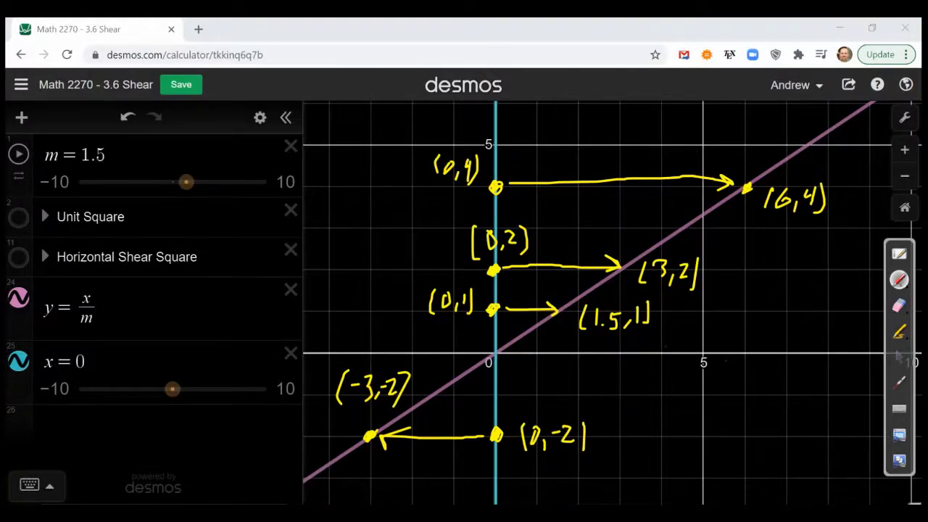
left_click_drag(435, 353, 589, 352)
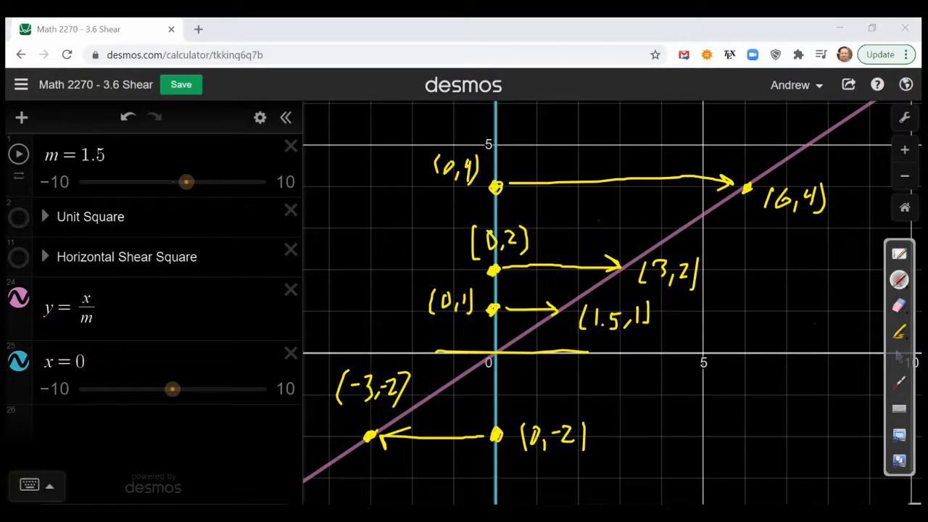
left_click(898, 382)
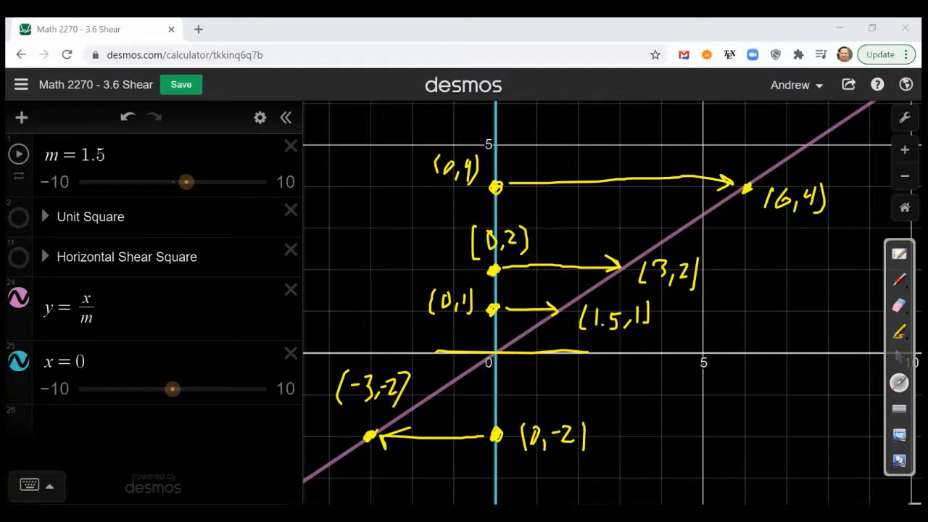
Wipe every pen-drawn point, arrow and coordinate label off the graph with the eraser
left_click(899, 305)
mouse_move(810, 205)
left_mouse_down()
mouse_move(690, 177)
mouse_move(516, 179)
mouse_move(431, 161)
mouse_move(485, 158)
mouse_move(467, 184)
mouse_move(474, 243)
mouse_move(507, 289)
mouse_move(498, 231)
mouse_move(521, 237)
mouse_move(502, 198)
mouse_move(521, 228)
mouse_move(596, 183)
mouse_move(837, 211)
mouse_move(816, 200)
mouse_move(759, 226)
mouse_move(688, 286)
mouse_move(688, 267)
mouse_move(708, 251)
mouse_move(654, 280)
mouse_move(646, 257)
mouse_move(547, 268)
mouse_move(615, 273)
mouse_move(654, 298)
mouse_move(574, 333)
mouse_move(590, 310)
mouse_move(611, 319)
mouse_move(485, 318)
mouse_move(433, 304)
mouse_move(453, 301)
mouse_move(427, 295)
mouse_move(520, 298)
mouse_move(483, 309)
mouse_move(530, 305)
mouse_move(439, 349)
mouse_move(580, 342)
mouse_move(408, 387)
mouse_move(391, 377)
mouse_move(404, 397)
mouse_move(361, 370)
mouse_move(344, 376)
mouse_move(348, 416)
mouse_move(375, 409)
mouse_move(394, 421)
mouse_move(387, 450)
mouse_move(389, 435)
mouse_move(413, 430)
mouse_move(496, 441)
mouse_move(520, 424)
mouse_move(568, 422)
mouse_move(569, 445)
mouse_move(532, 442)
left_mouse_up()
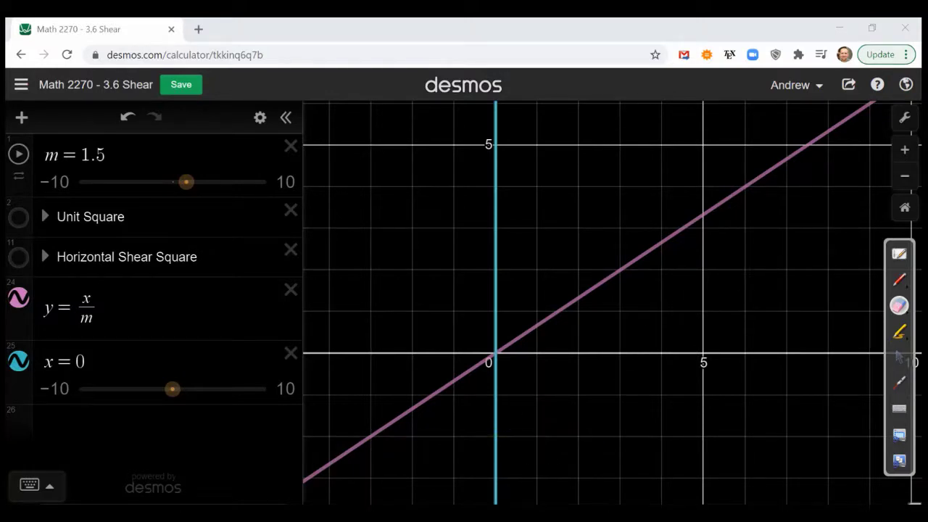
Reset m to 0 and turn on the Horizontal Shear Square folder
left_click(899, 356)
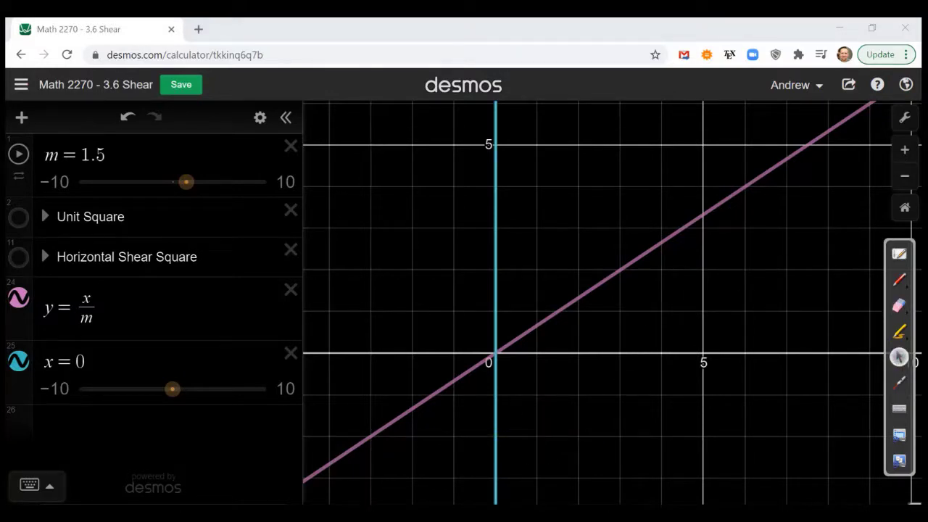
left_click(18, 217)
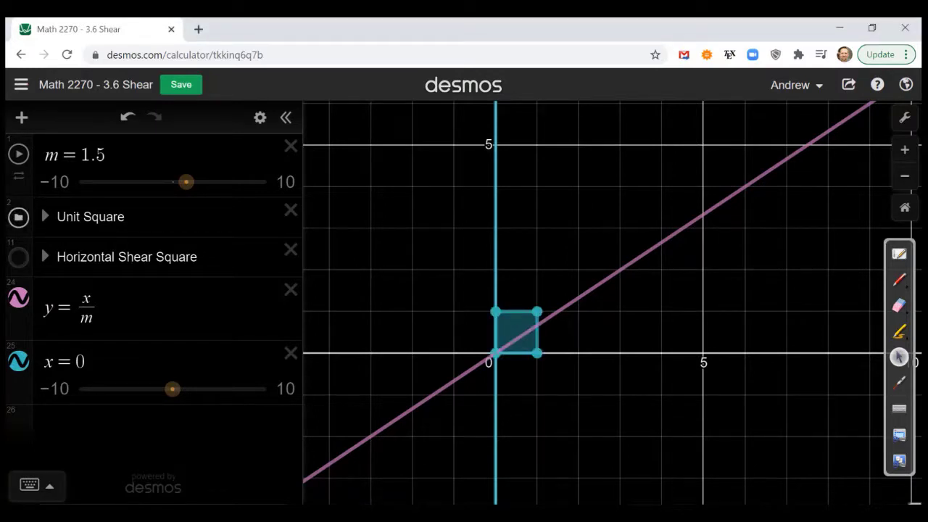
left_click(18, 217)
left_click_drag(186, 182, 171, 182)
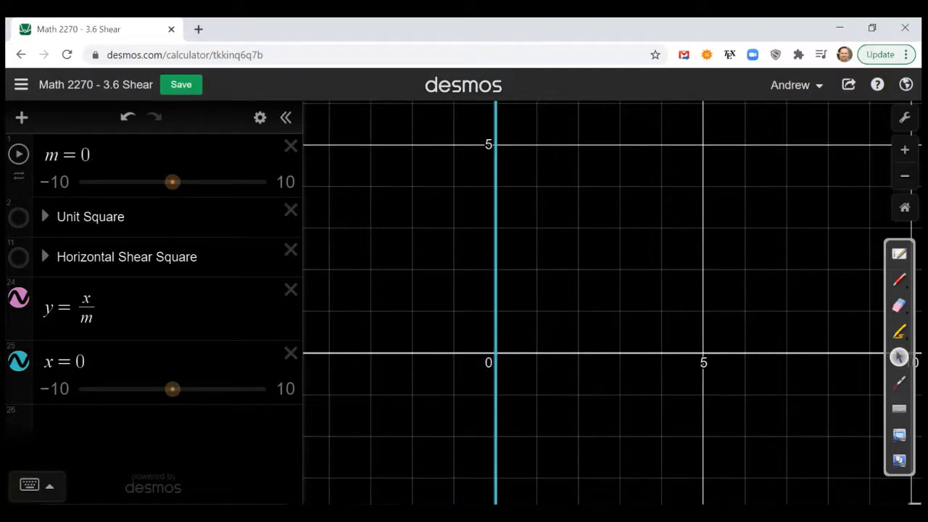
left_click(18, 257)
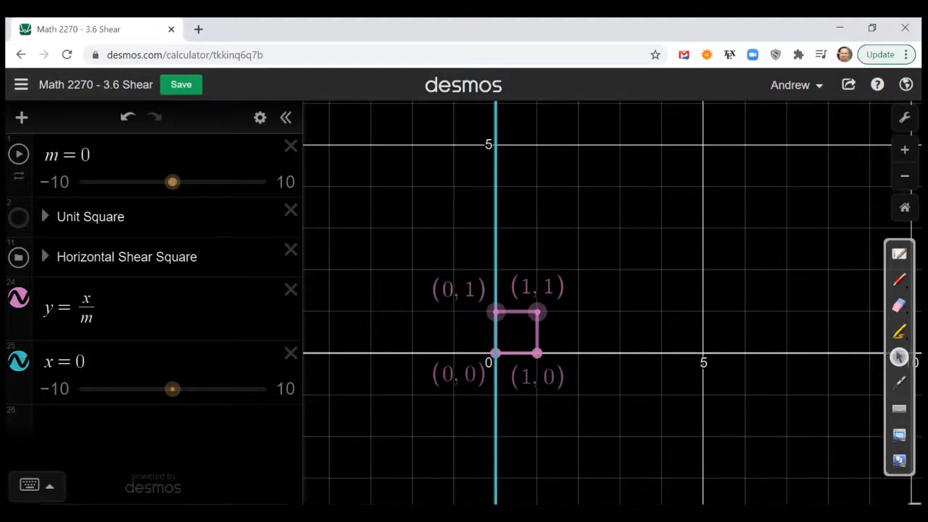
Step m from 0 to 1 in tenths, comparing the parallelogram against the Unit Square
key("Right")
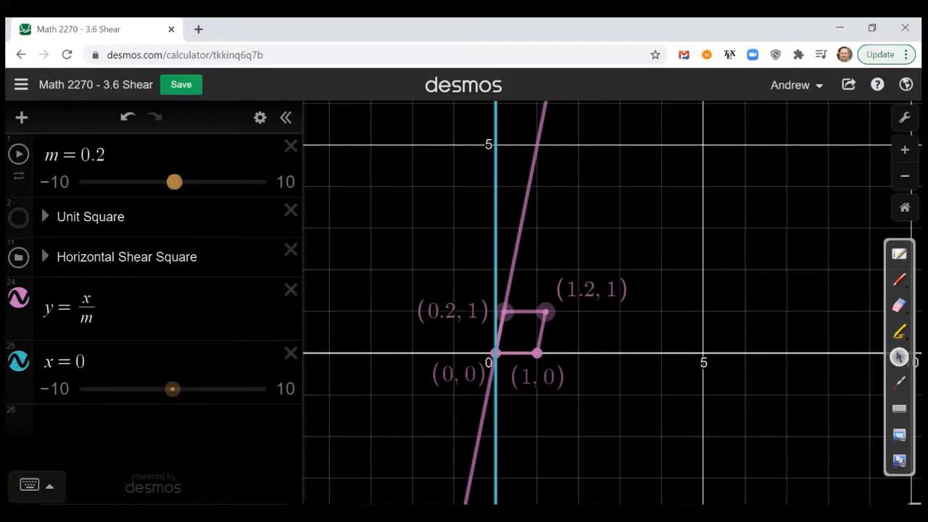
left_click(18, 217)
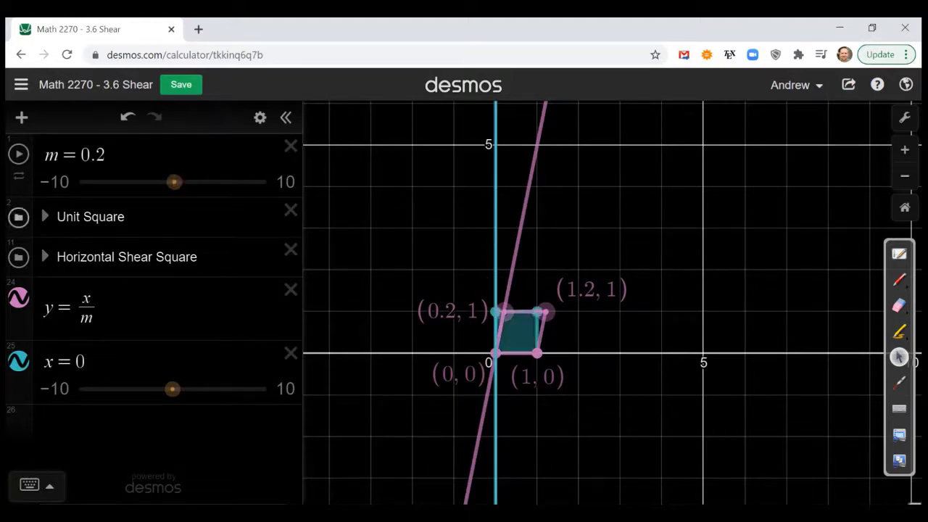
left_click(18, 217)
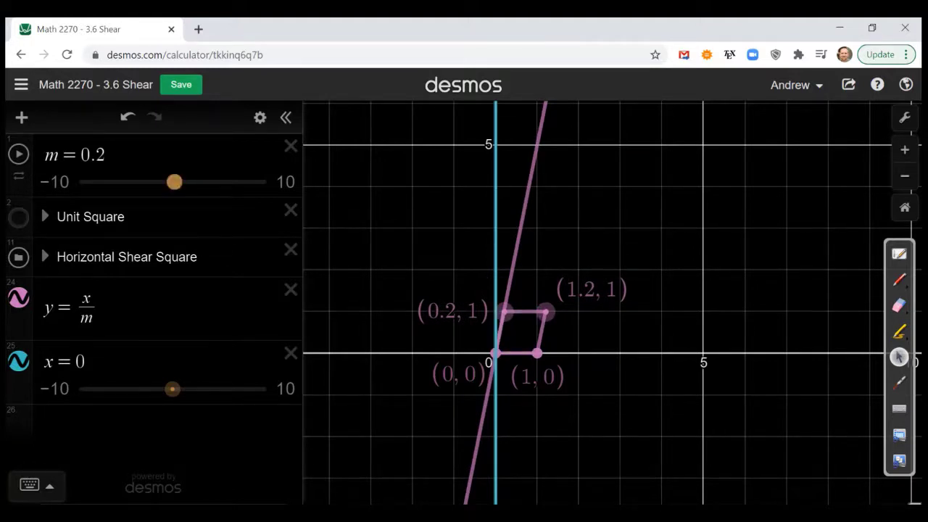
key("Right")
key("Right")
key("Right")
key("Right")
key("Right")
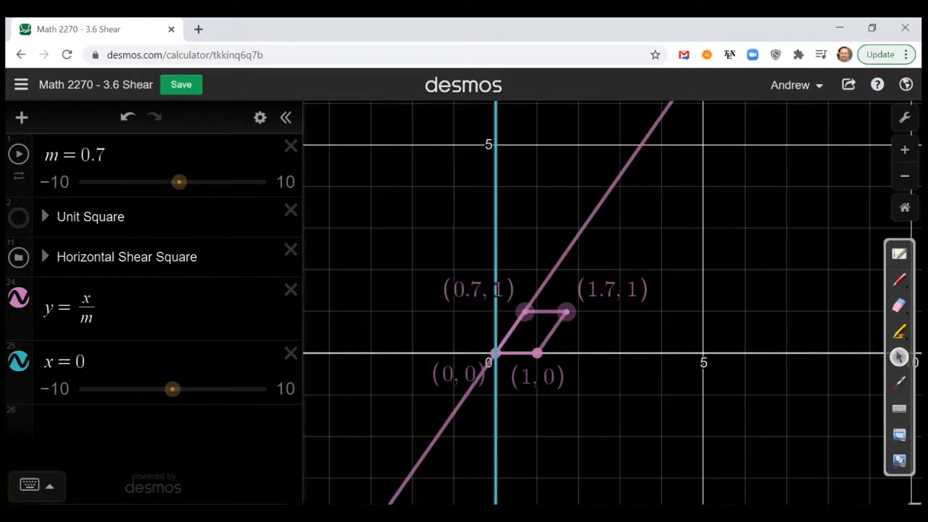
key("Right")
key("Right")
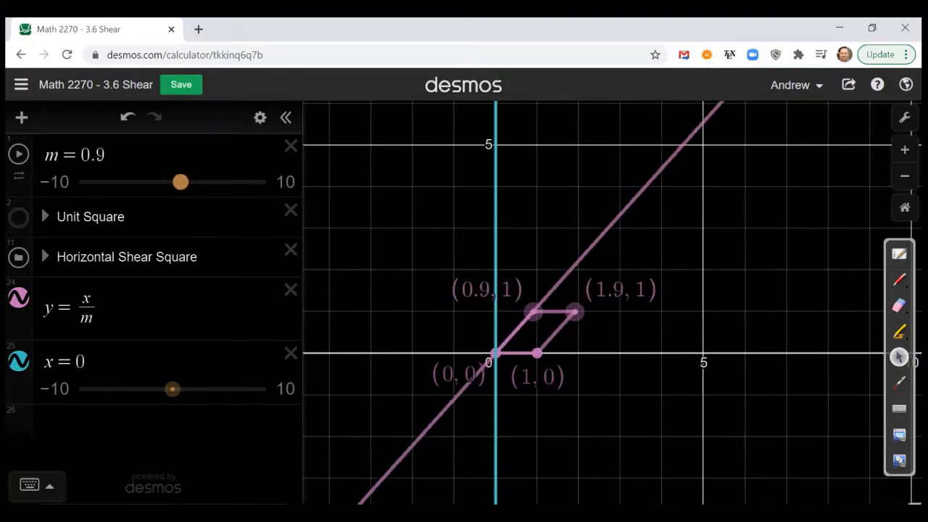
key("Right")
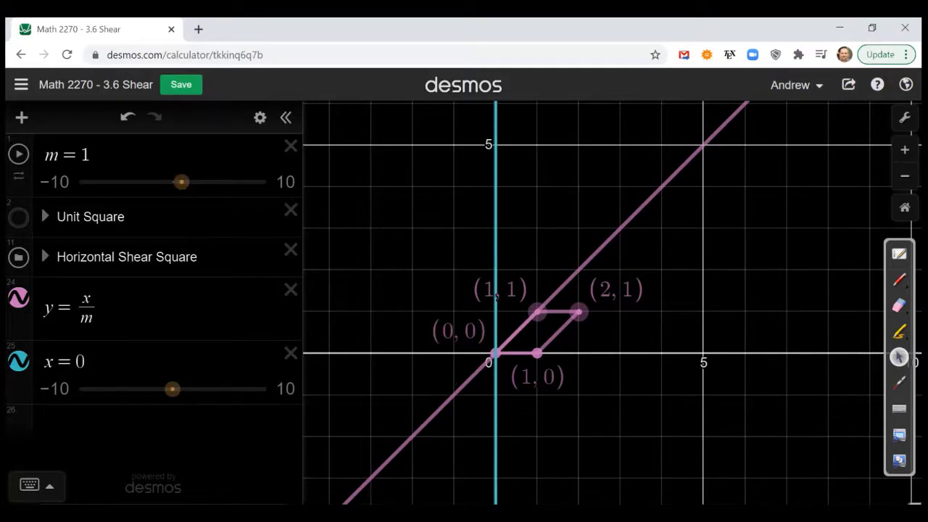
left_click(18, 217)
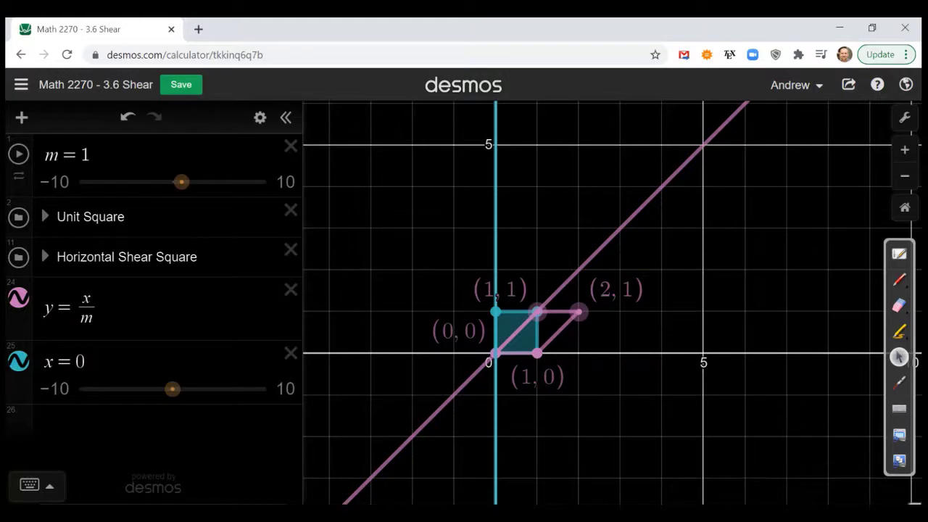
left_click(18, 216)
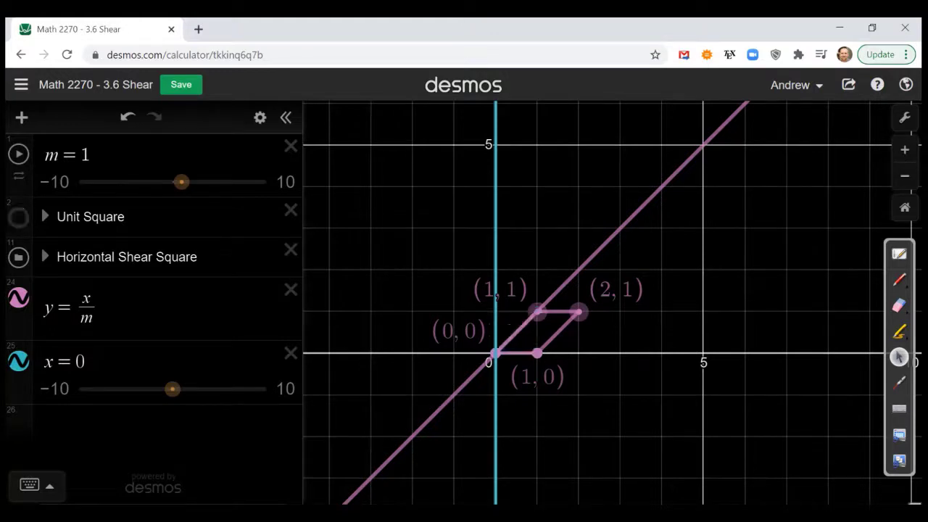
left_click(899, 382)
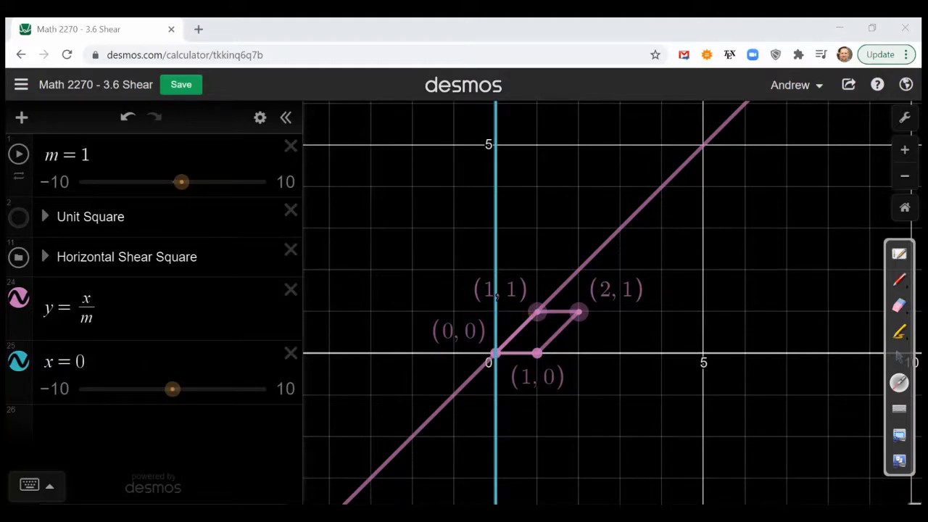
Zoom in on the origin and move m to 2.1, then to −1.1, comparing with the Unit Square
left_click(899, 356)
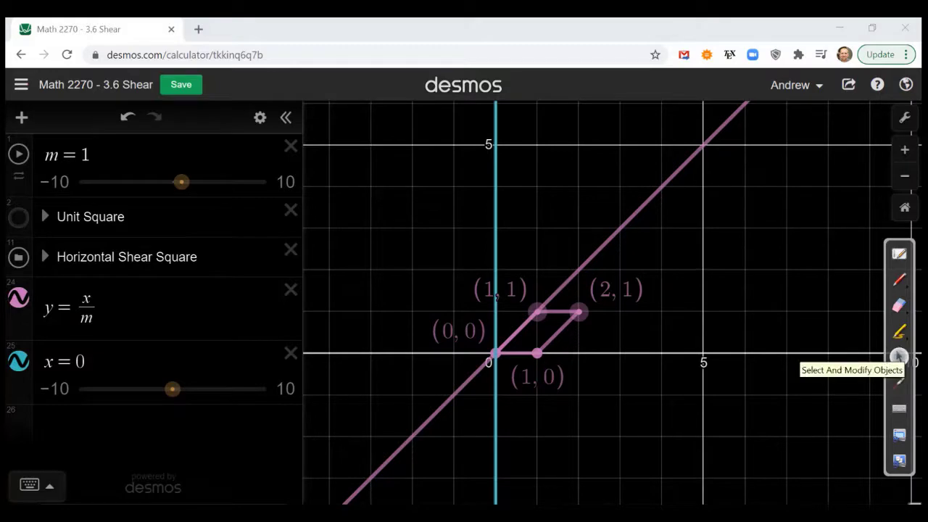
left_click(904, 150)
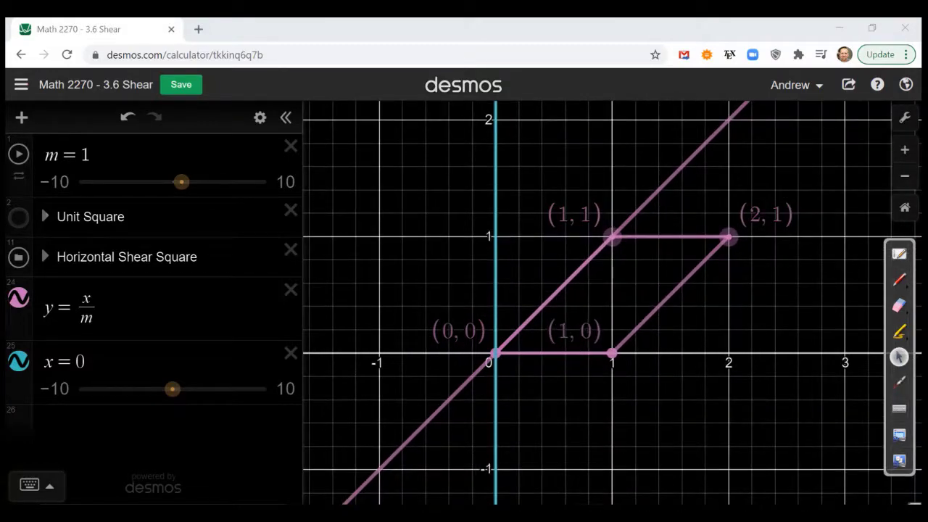
left_click_drag(181, 182, 193, 182)
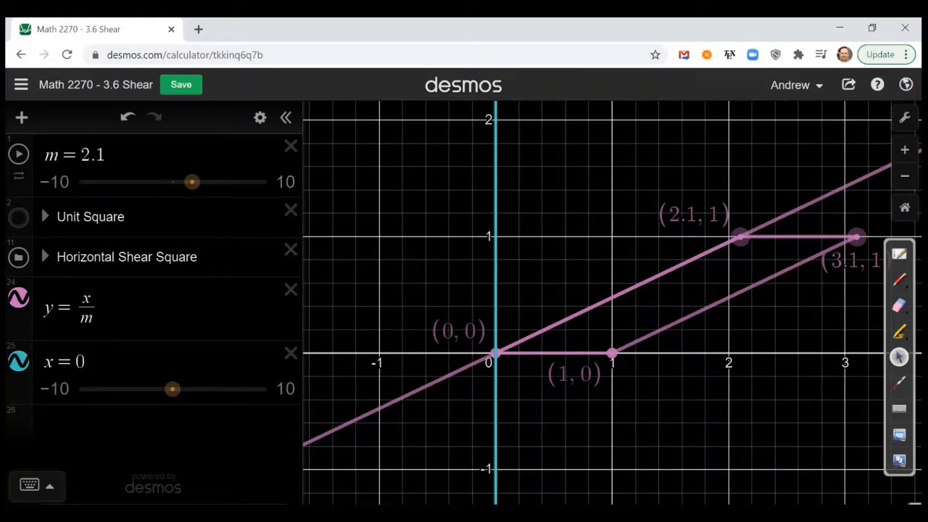
left_click_drag(192, 182, 162, 182)
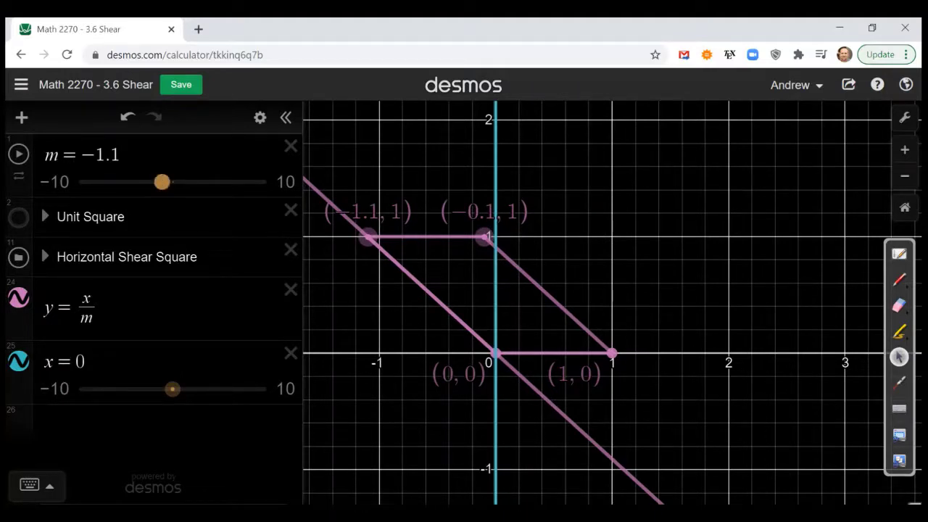
left_click(19, 216)
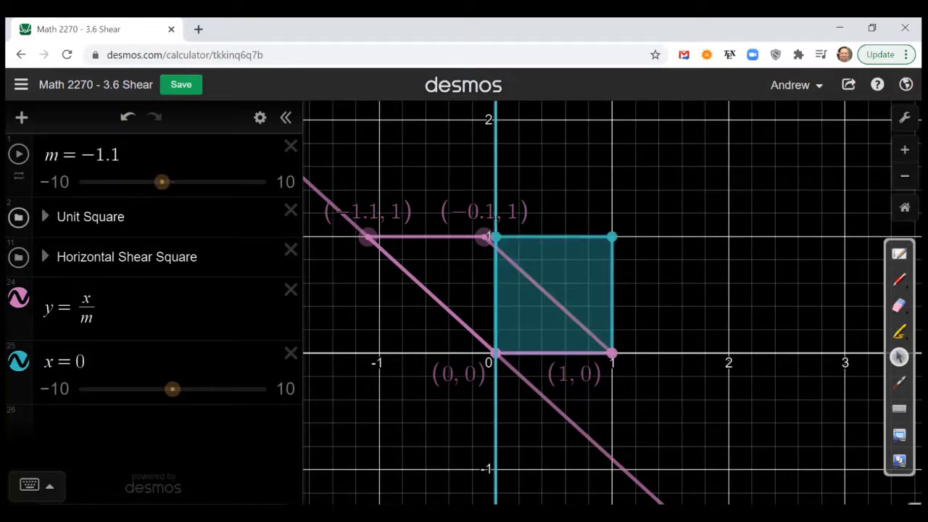
left_click(18, 216)
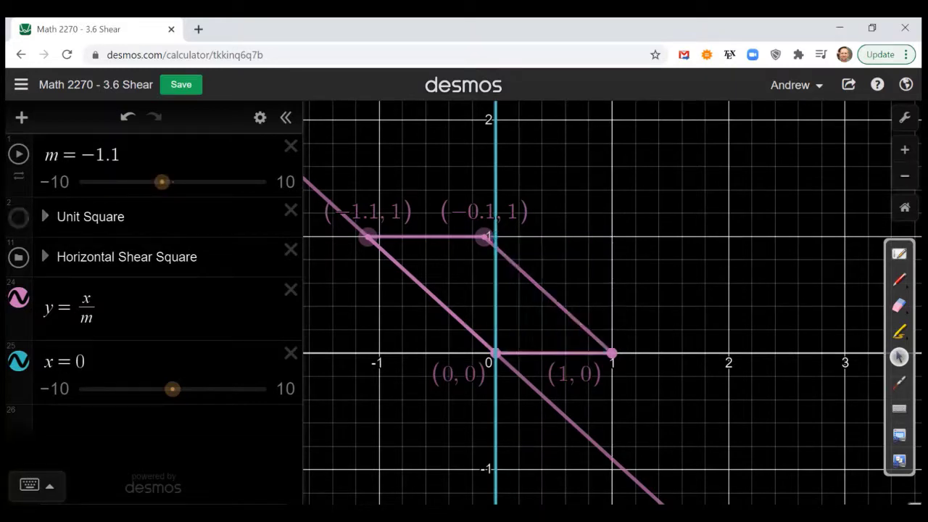